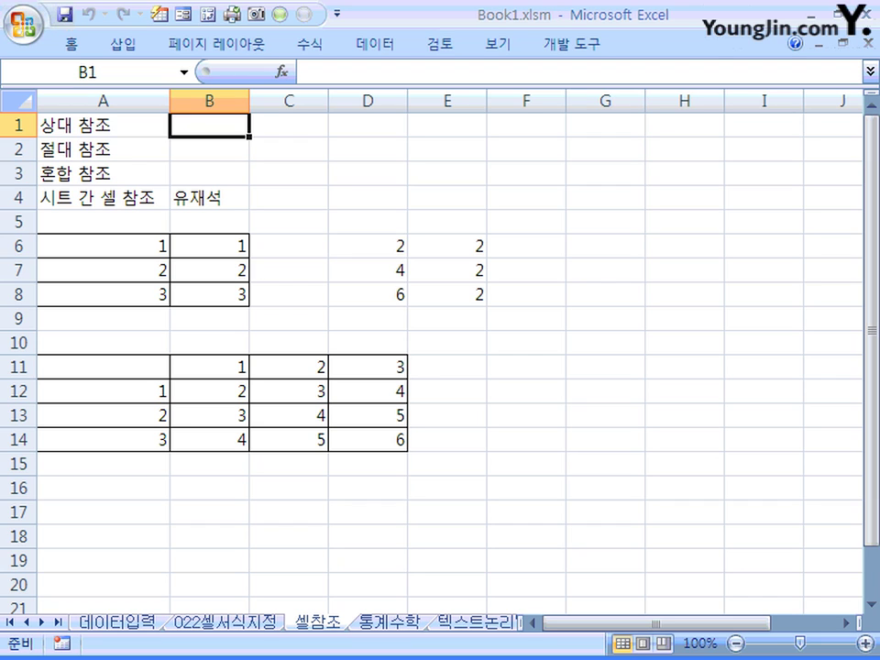
click(288, 125)
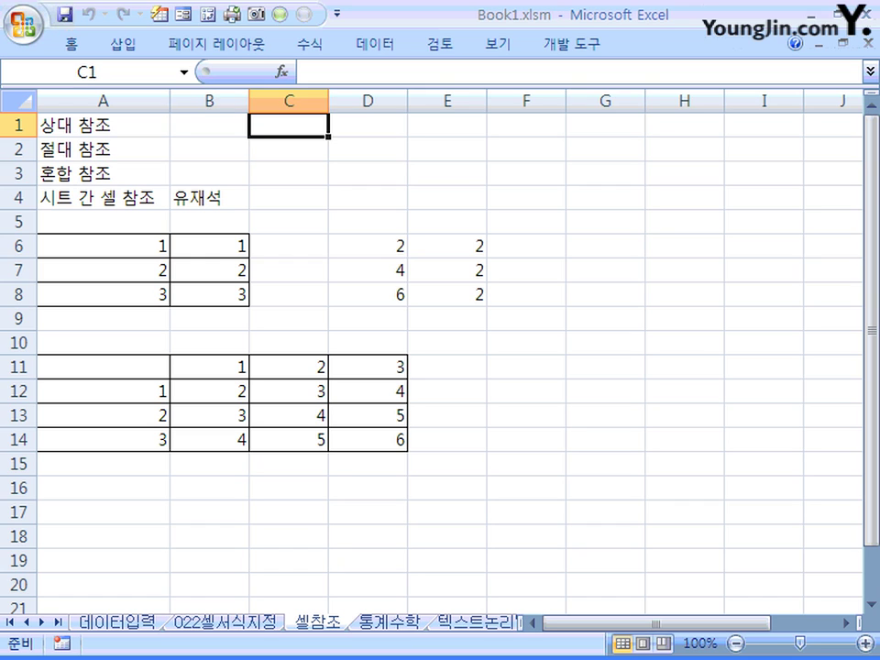
click(209, 124)
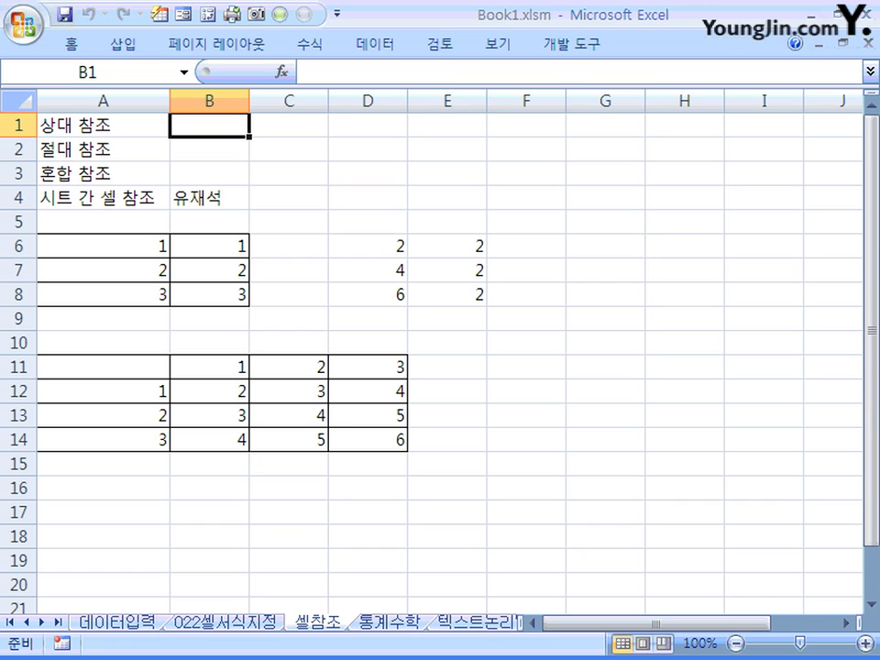
click(288, 124)
click(209, 125)
click(209, 148)
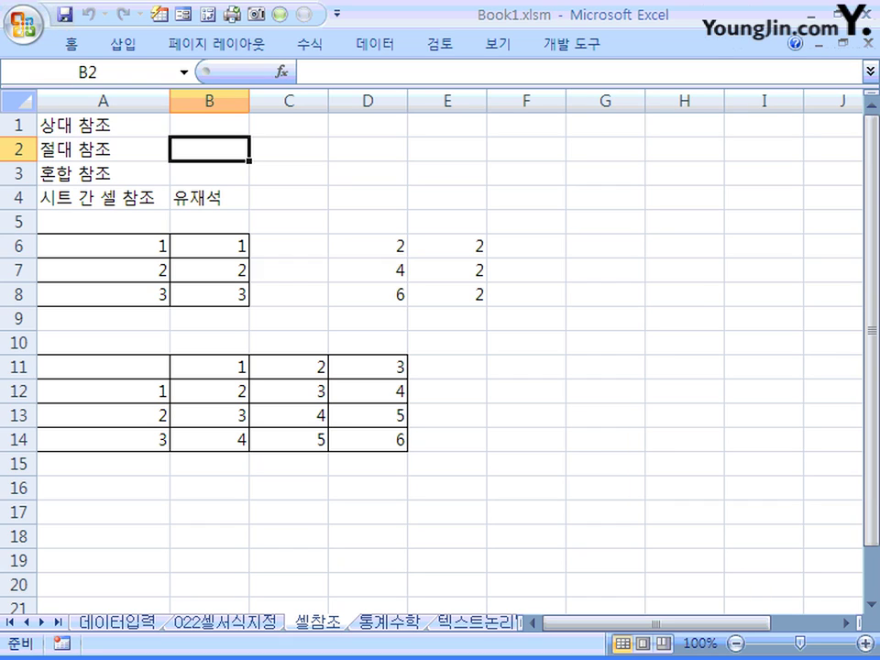
Step: Examine the relative-reference formula in D6 and the source cells A6 and B6 it adds
click(366, 245)
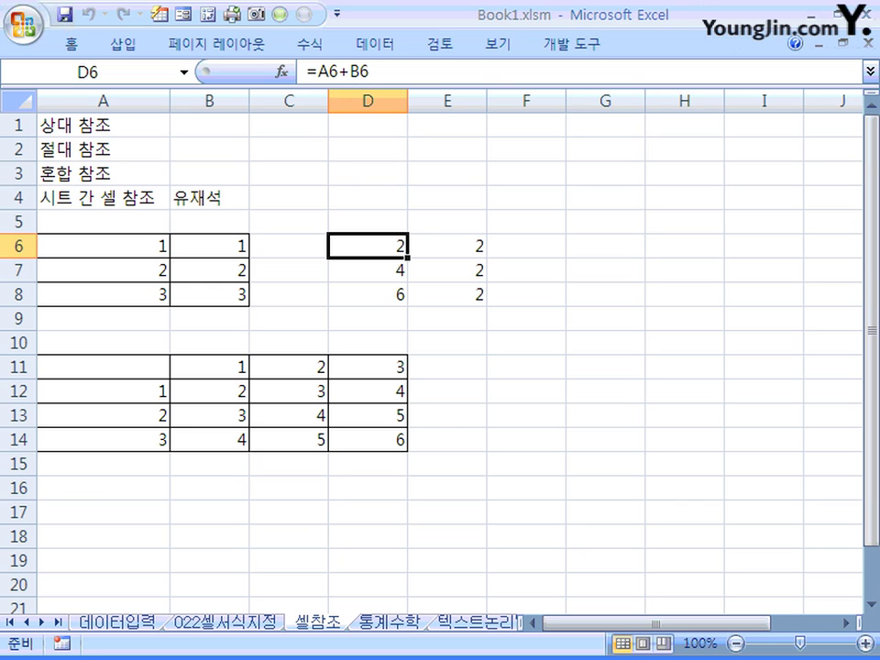
click(168, 255)
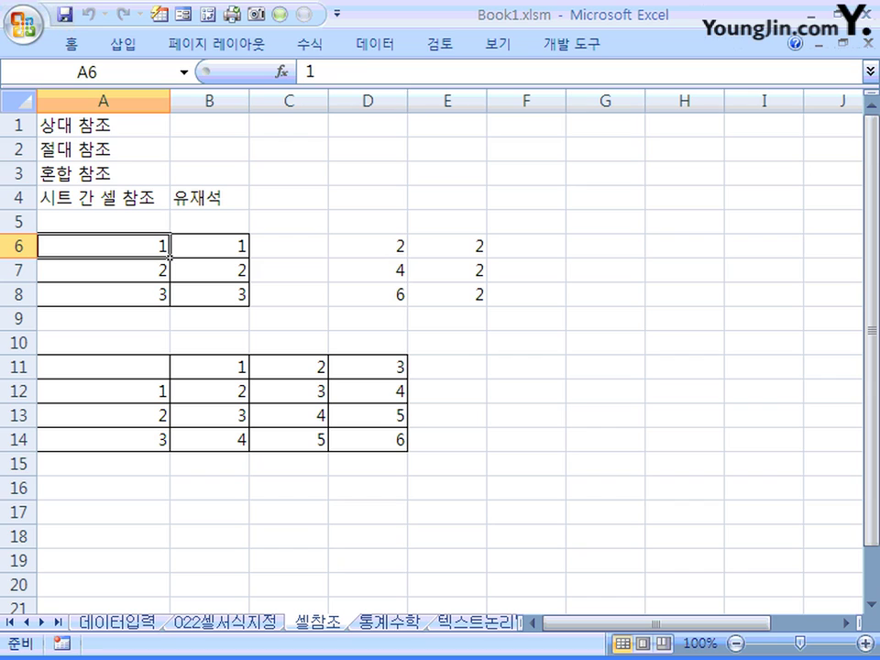
click(245, 255)
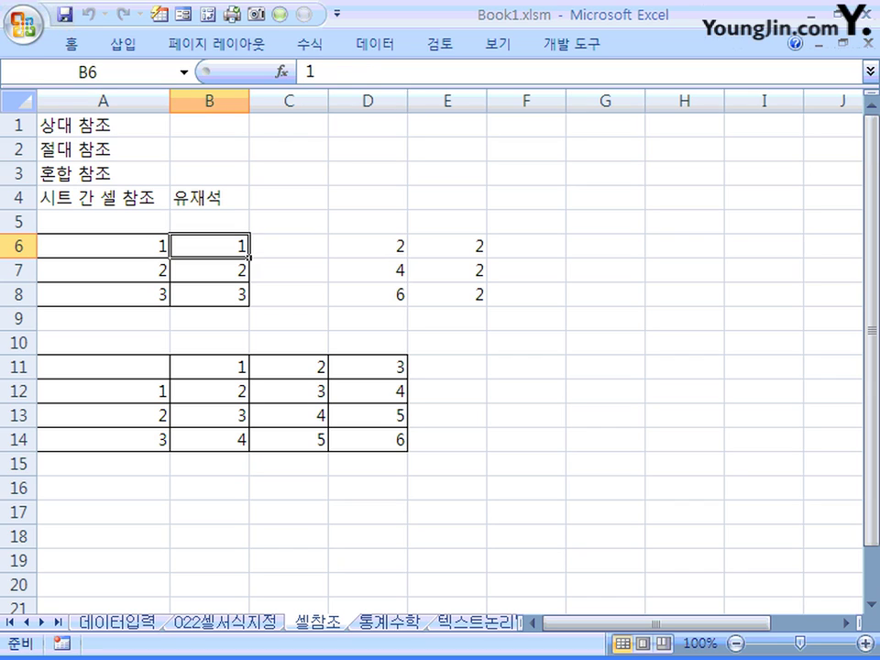
click(366, 245)
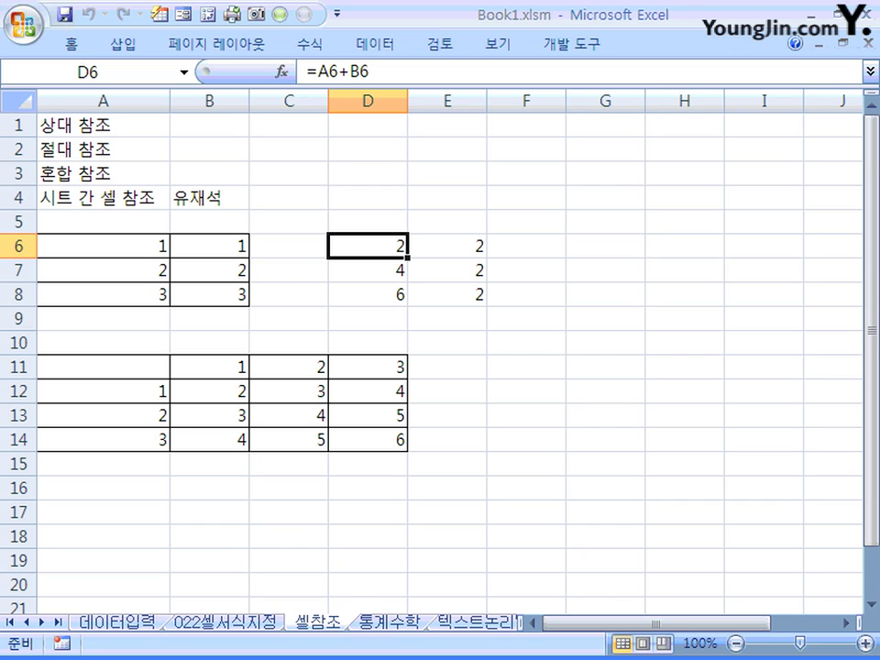
drag(335, 127, 310, 194)
drag(347, 130, 362, 212)
drag(315, 161, 350, 160)
mouse_move(417, 121)
mouse_down()
mouse_move(402, 123)
mouse_move(423, 180)
mouse_move(388, 175)
mouse_up()
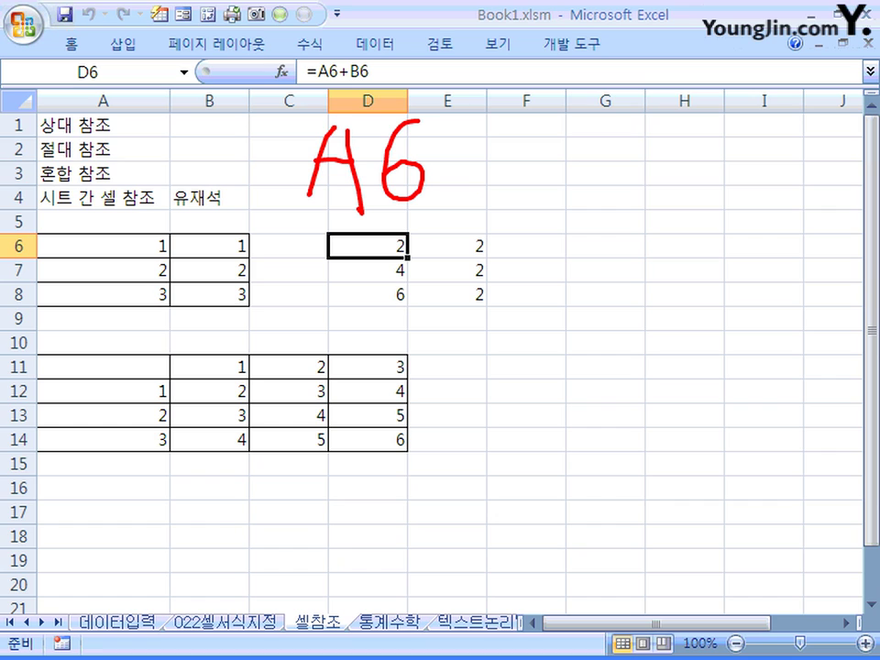
mouse_move(269, 131)
mouse_down()
mouse_move(308, 149)
mouse_move(263, 120)
mouse_move(255, 139)
mouse_up()
mouse_move(191, 126)
mouse_down()
mouse_move(183, 133)
mouse_move(190, 126)
mouse_up()
drag(196, 128, 213, 125)
mouse_move(222, 121)
mouse_down()
mouse_move(222, 142)
mouse_move(244, 161)
mouse_up()
mouse_move(407, 144)
mouse_down()
mouse_move(441, 136)
mouse_move(448, 143)
mouse_move(481, 123)
mouse_up()
drag(471, 129, 488, 126)
mouse_move(480, 129)
mouse_down()
mouse_move(485, 138)
mouse_move(516, 134)
mouse_up()
drag(519, 122, 519, 149)
drag(508, 153, 500, 156)
drag(107, 171, 111, 192)
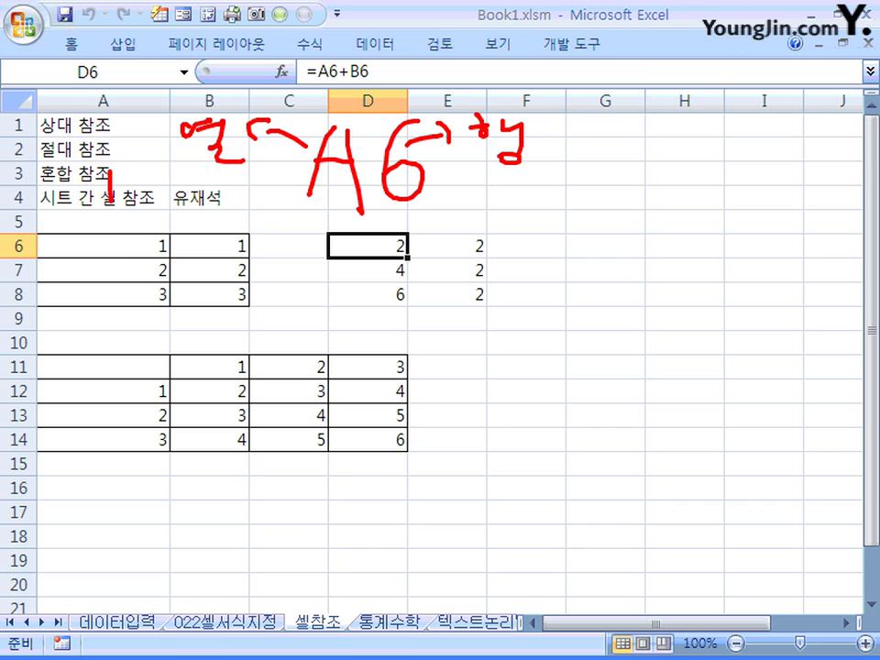
drag(117, 84, 108, 435)
mouse_move(2, 245)
mouse_down()
mouse_move(208, 241)
mouse_move(139, 240)
mouse_move(165, 251)
mouse_move(170, 240)
mouse_up()
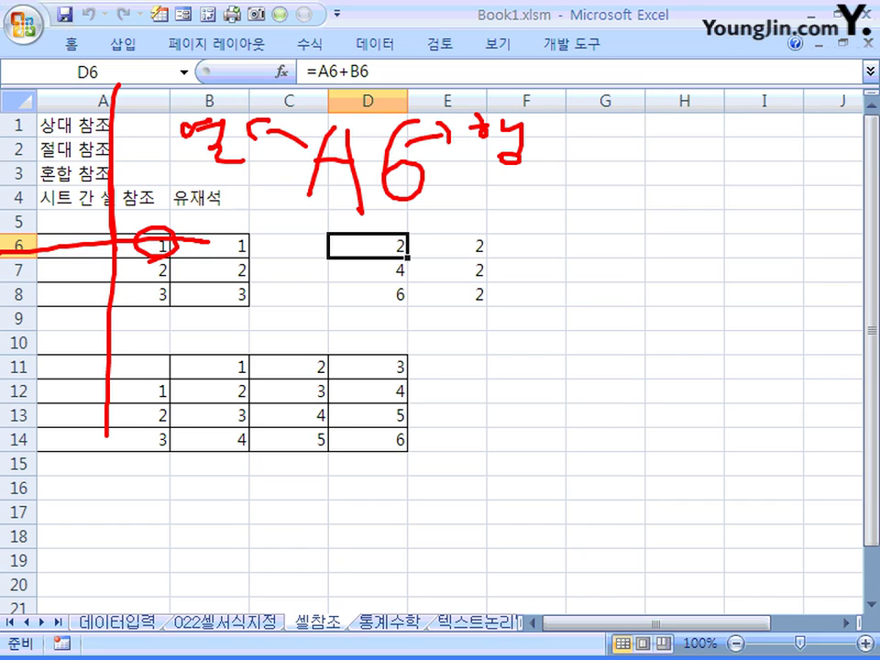
drag(479, 187, 541, 193)
drag(537, 171, 537, 207)
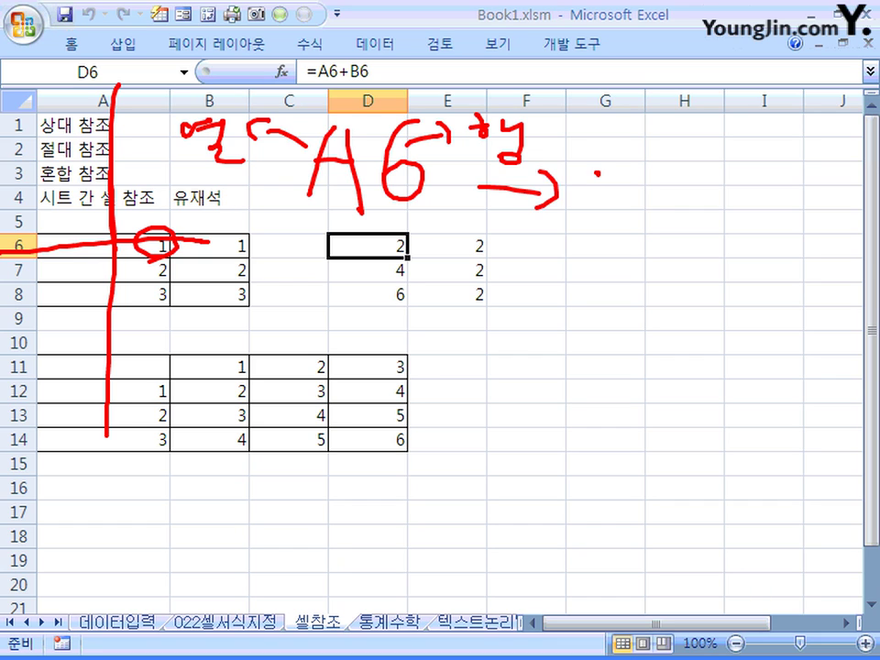
drag(596, 175, 595, 197)
mouse_move(611, 179)
mouse_down()
mouse_move(633, 194)
mouse_move(612, 206)
mouse_up()
mouse_move(639, 179)
mouse_down()
mouse_move(660, 179)
mouse_move(662, 194)
mouse_up()
drag(695, 180, 687, 227)
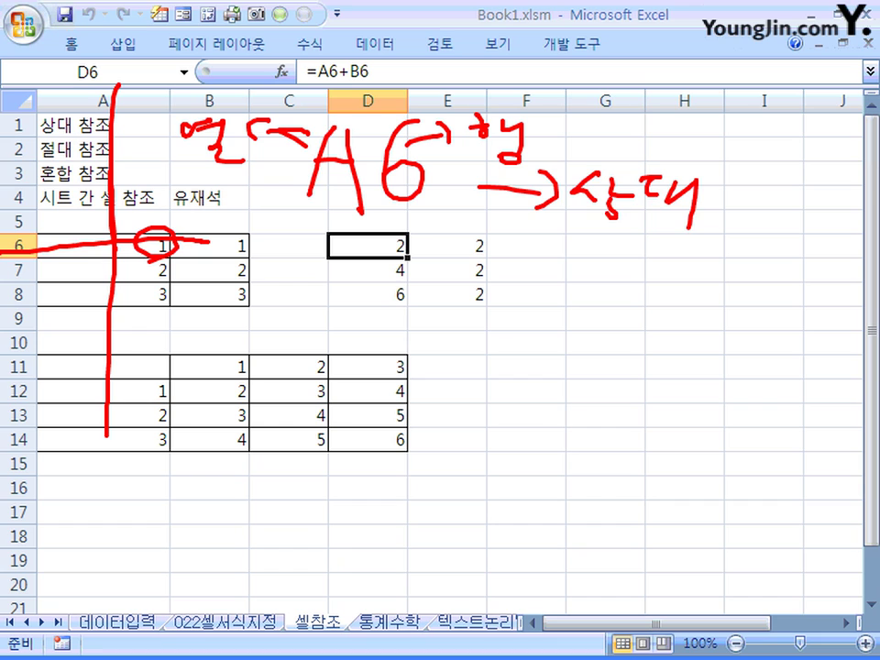
mouse_move(304, 129)
mouse_down()
mouse_move(300, 167)
mouse_move(266, 187)
mouse_up()
drag(278, 130, 292, 208)
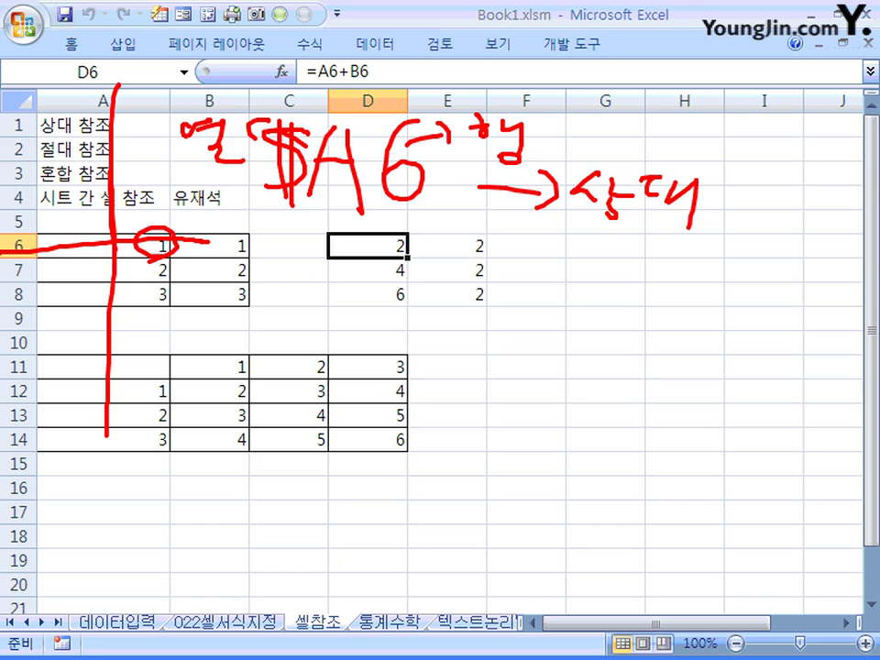
key(Escape)
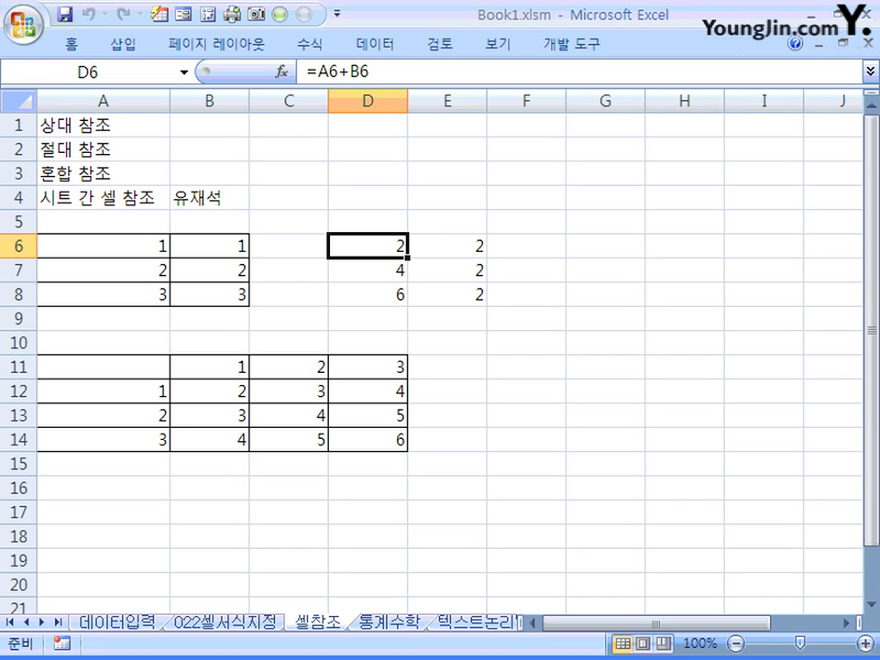
Step: Compare the relative-reference formulas in D6, D7 and D8, checking how their row numbers change from cell to cell
mouse_move(406, 257)
mouse_down()
mouse_move(406, 275)
mouse_move(406, 257)
mouse_up()
click(368, 270)
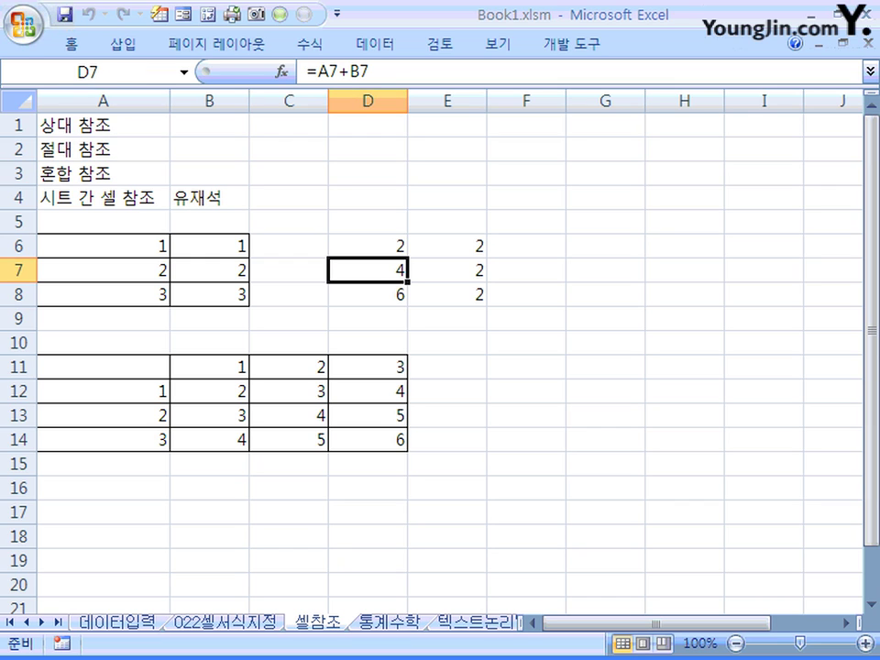
drag(329, 71, 369, 71)
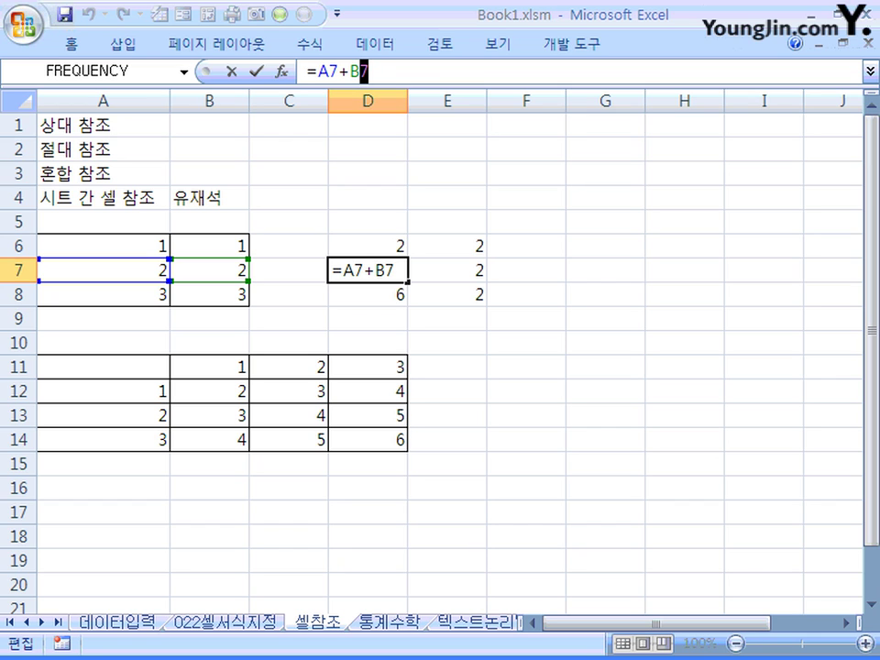
key(Escape)
click(368, 294)
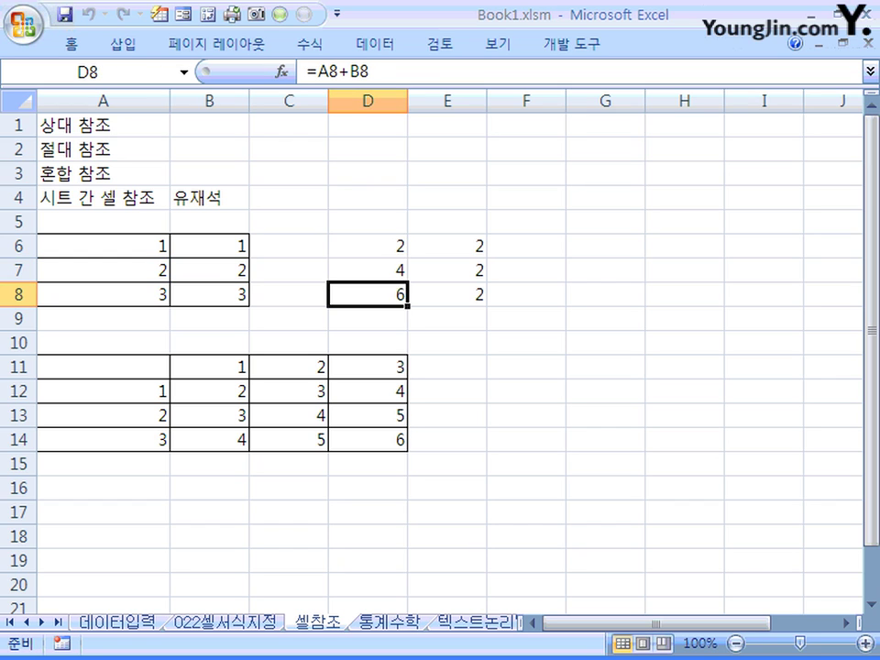
click(368, 246)
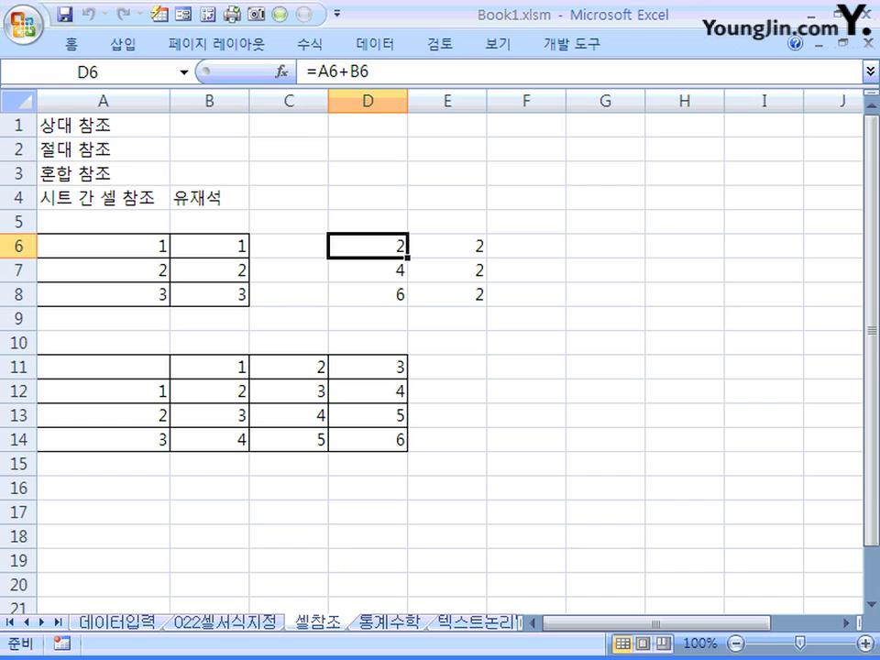
click(368, 270)
click(367, 294)
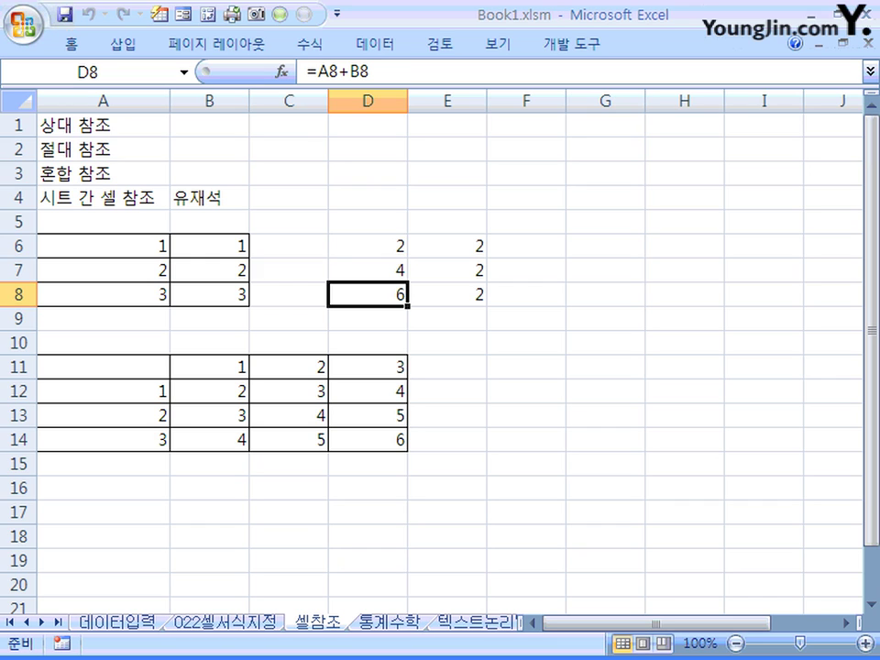
Step: Fill the absolute-reference formula from E6 down through E8 and examine the formulas in all three cells
click(447, 245)
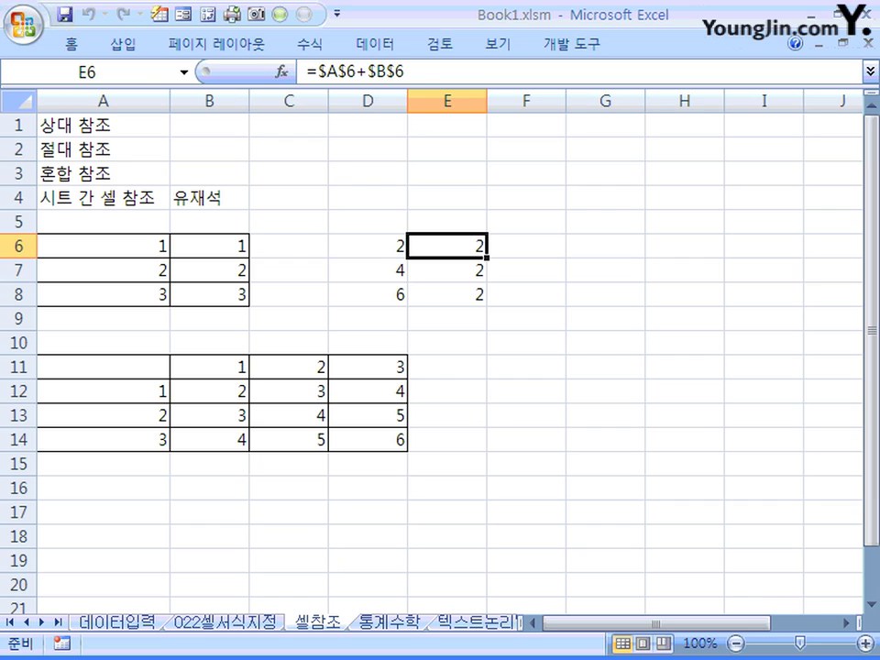
click(446, 269)
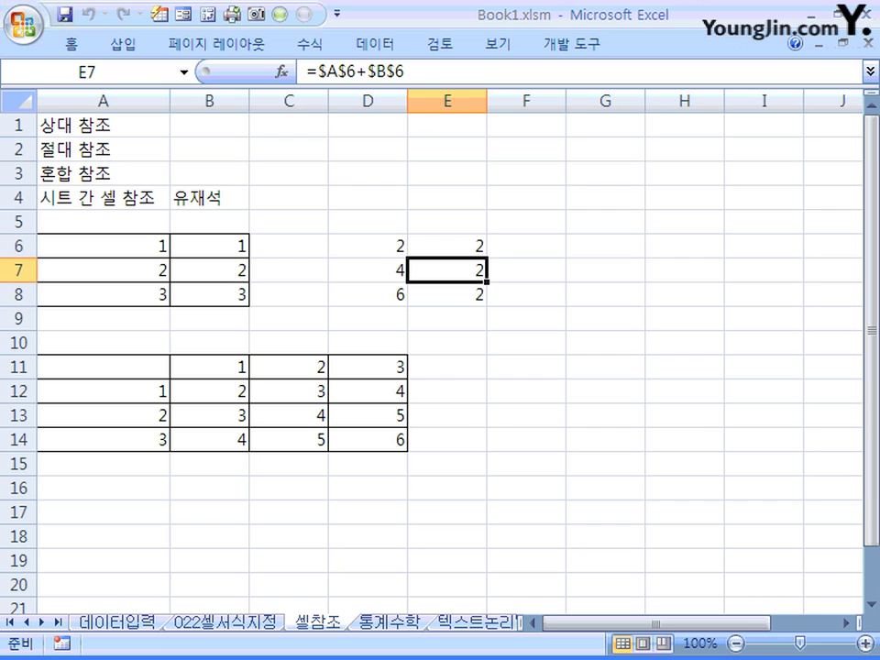
click(446, 294)
click(446, 245)
drag(486, 257, 486, 302)
click(447, 270)
click(446, 294)
click(446, 246)
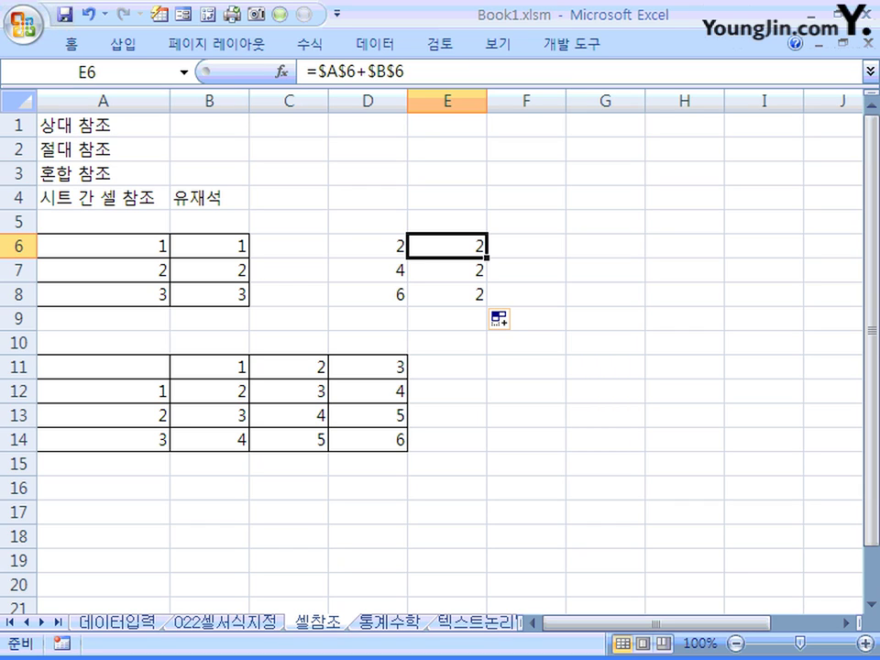
Step: Examine the mixed-reference formulas in B12, C12 and D12 together with the header cells in column A and row 11 they add
click(209, 392)
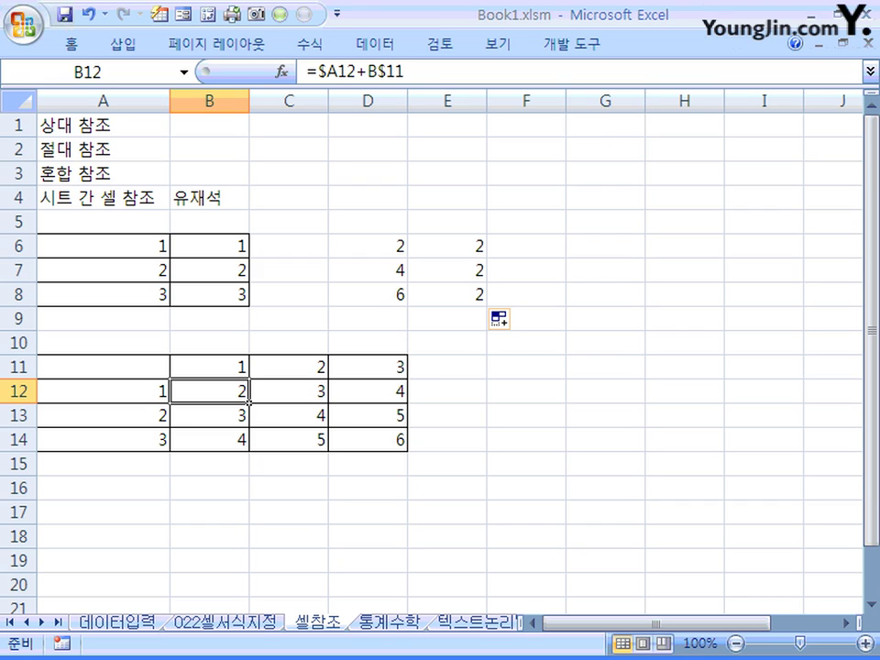
click(209, 366)
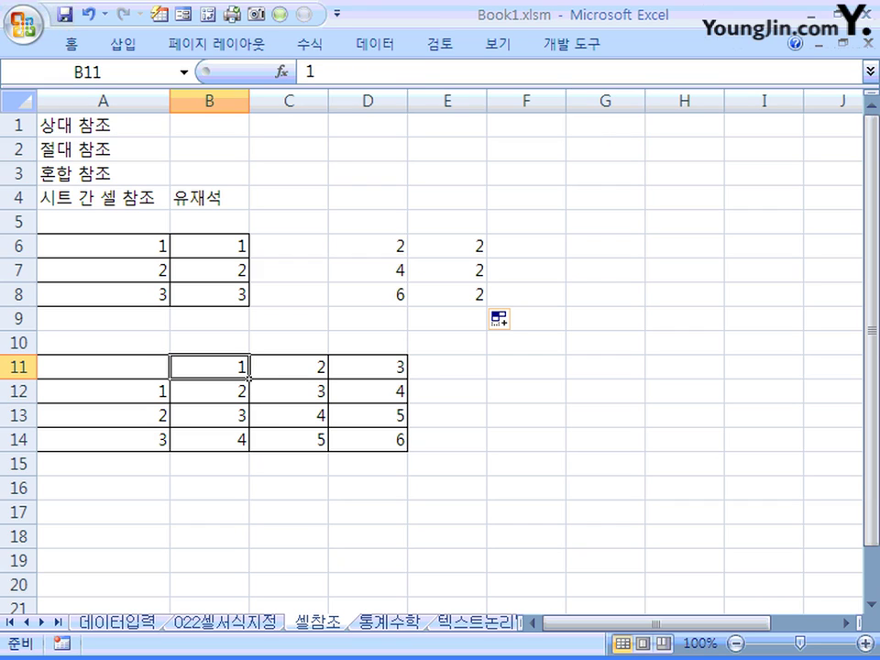
click(168, 401)
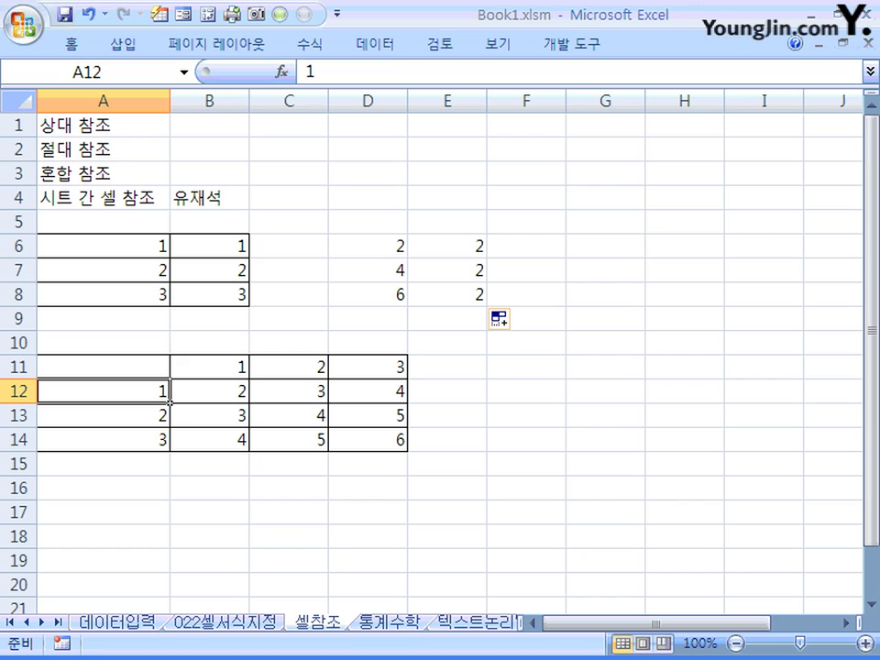
click(247, 365)
click(246, 401)
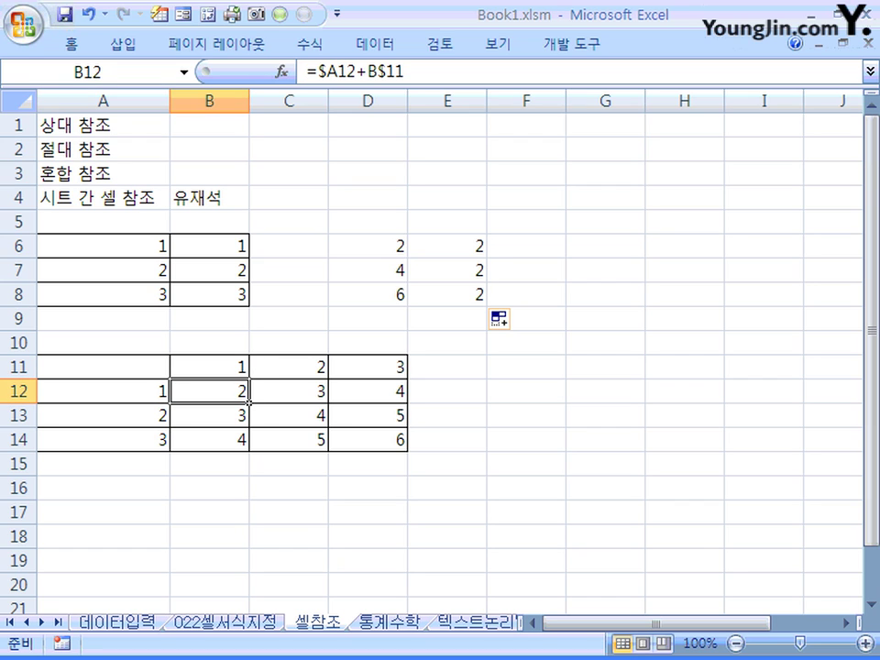
click(169, 403)
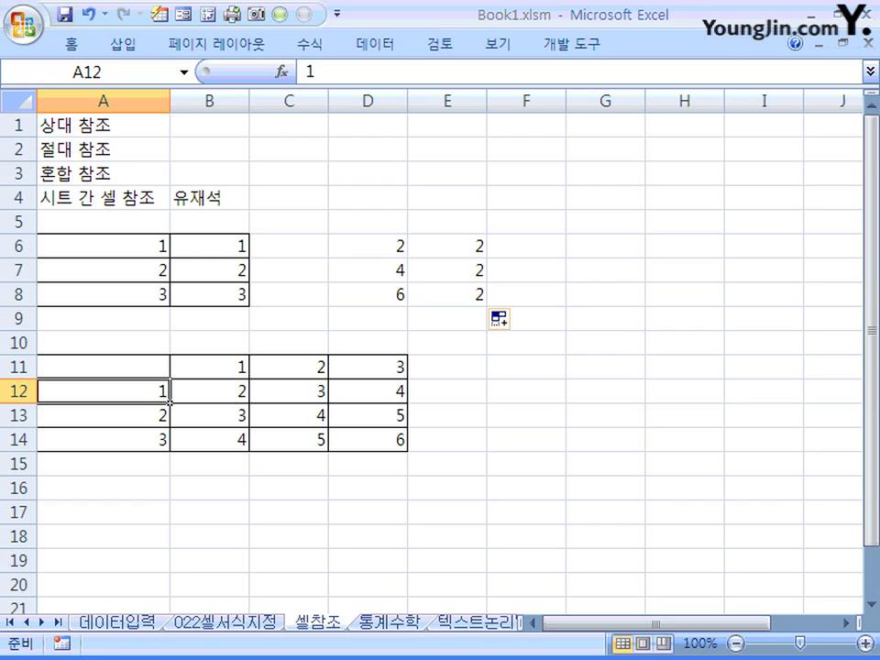
click(320, 367)
click(327, 401)
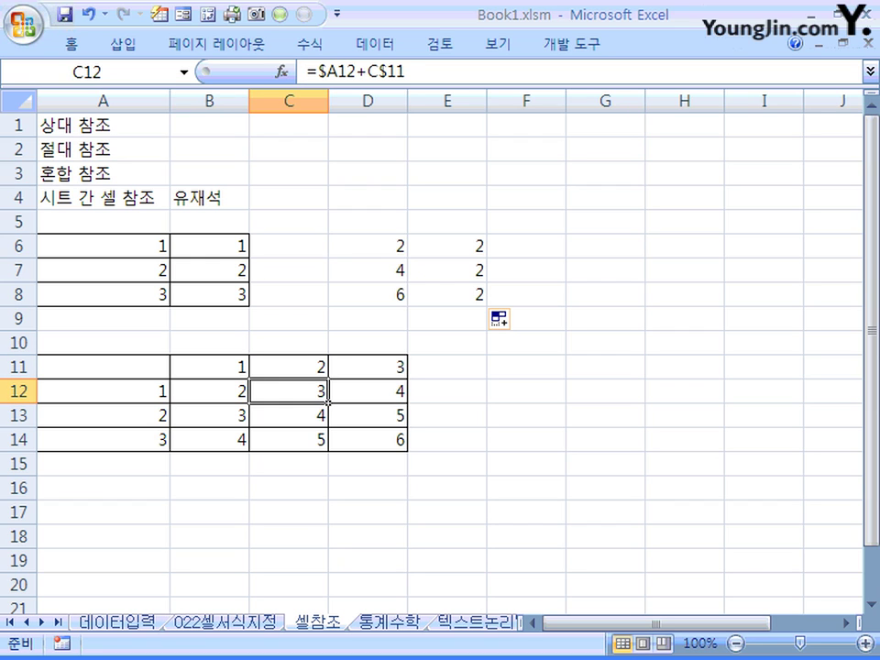
click(170, 401)
click(404, 400)
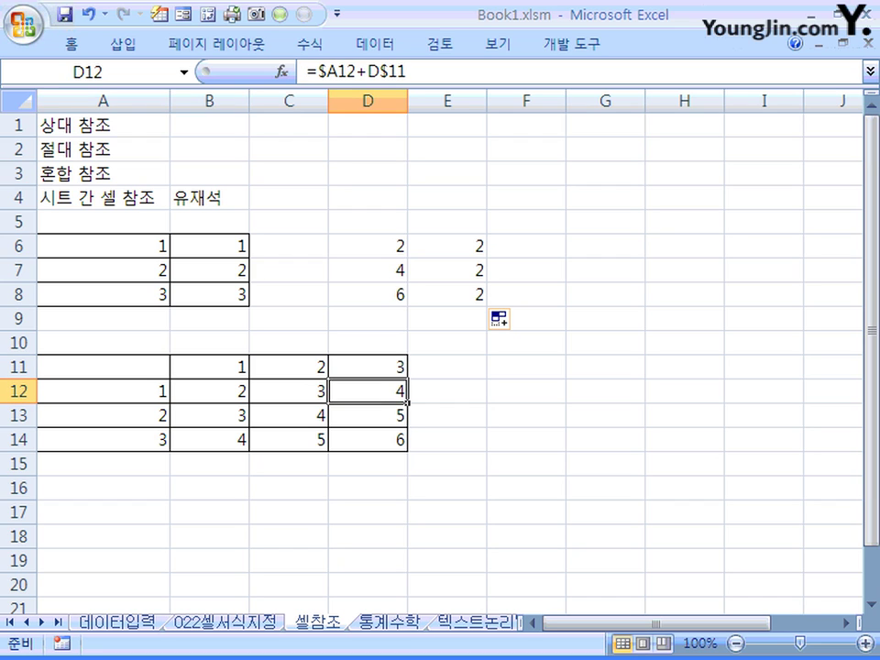
Step: Compare the mixed-reference formulas in B12 and B13, and check the shared header cell B11
click(246, 400)
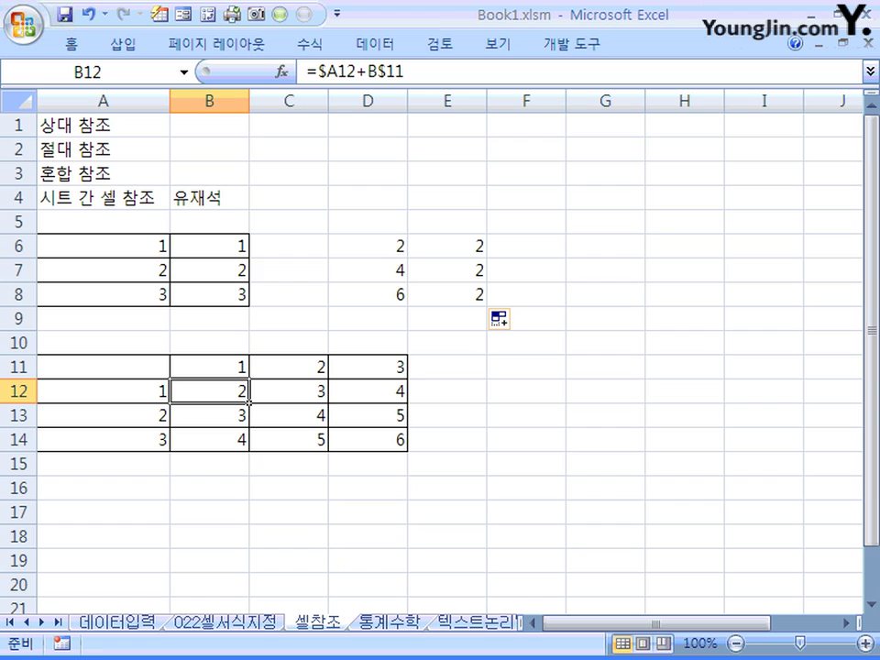
click(209, 415)
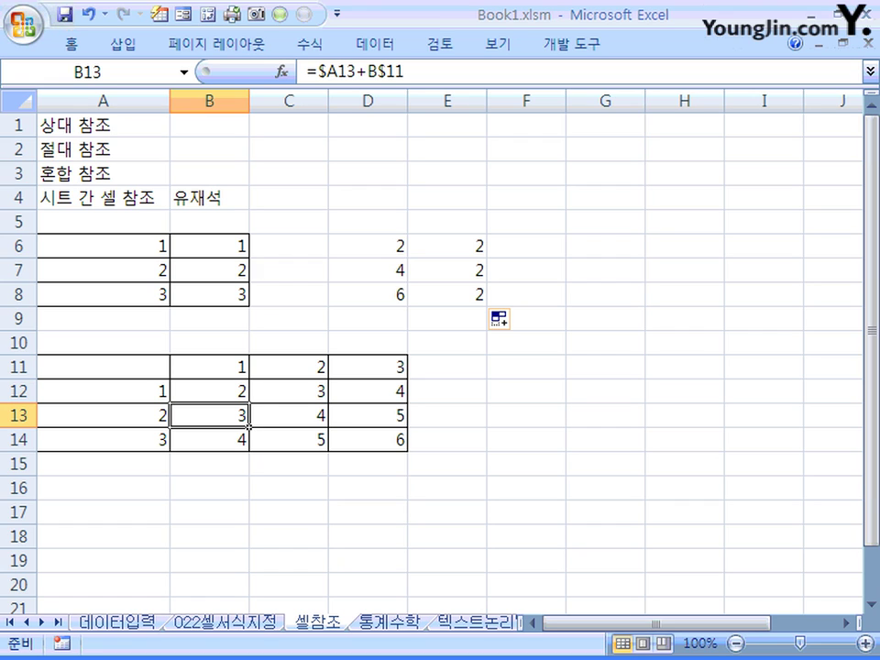
click(209, 391)
click(209, 415)
click(209, 366)
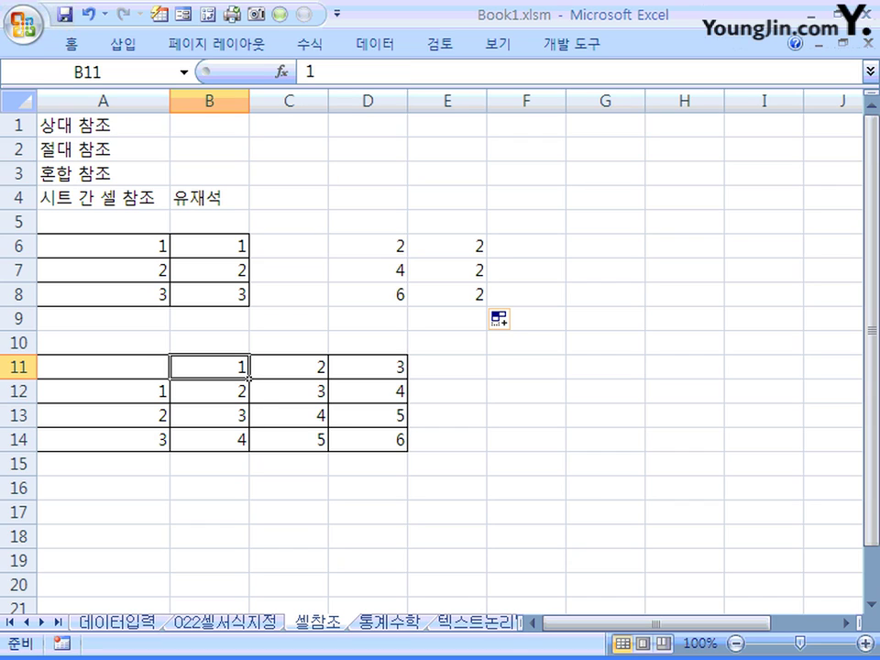
Step: Select the header ranges B11:D11 and A12:A14 together, and compare the mixed-reference formulas in B12 and C12
drag(247, 375, 407, 375)
ctrl+click(102, 391)
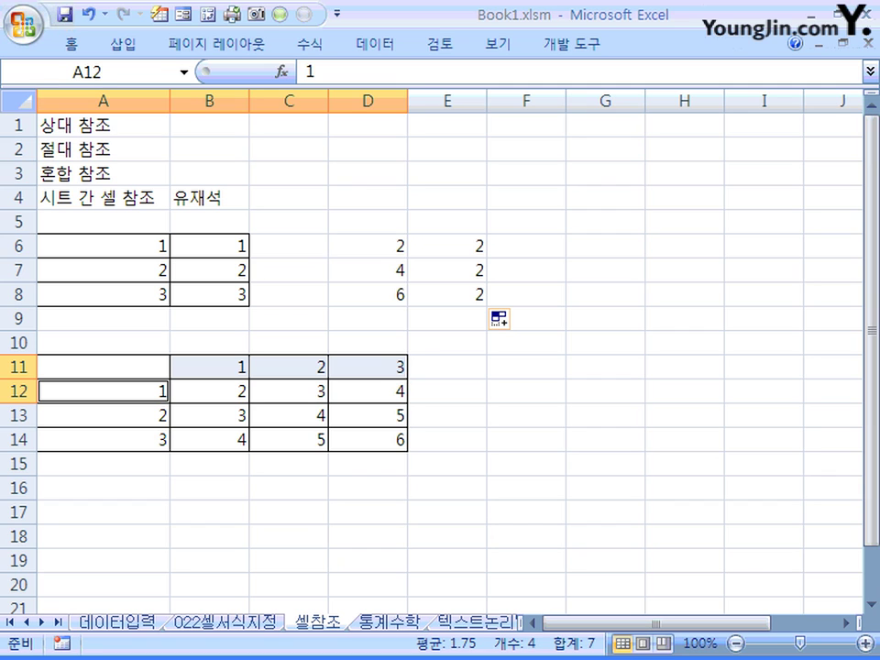
drag(103, 391, 103, 440)
click(209, 391)
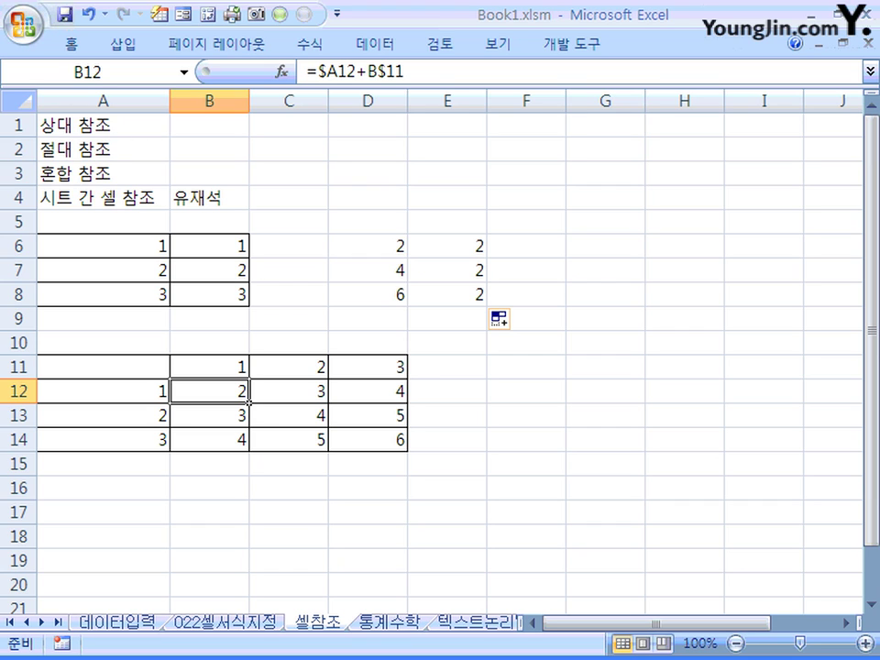
click(288, 391)
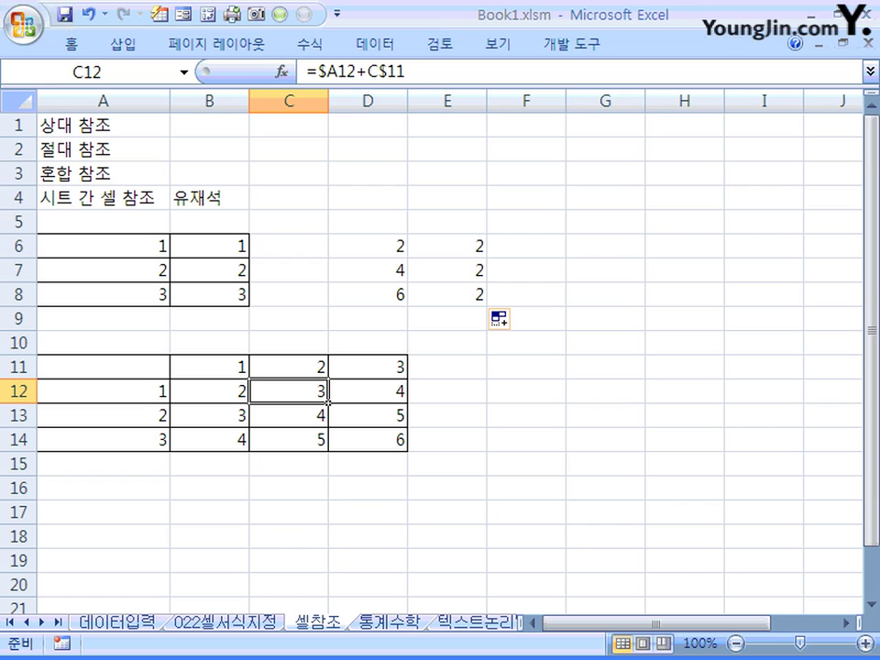
Step: Examine the mixed-reference formulas in D12 and B12 against the column headers A12:A14 and the row headers B11:D11
click(367, 390)
click(209, 390)
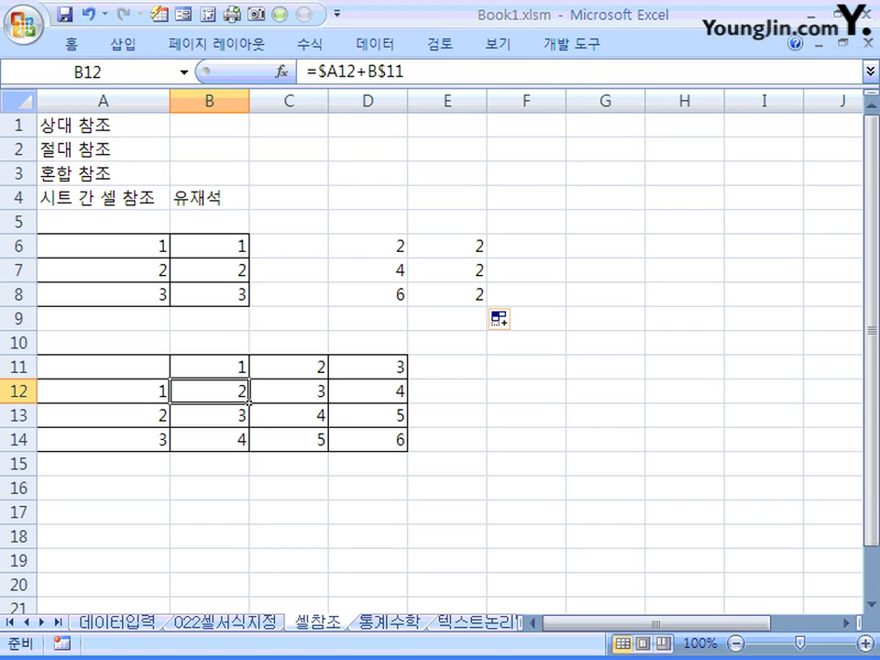
click(103, 390)
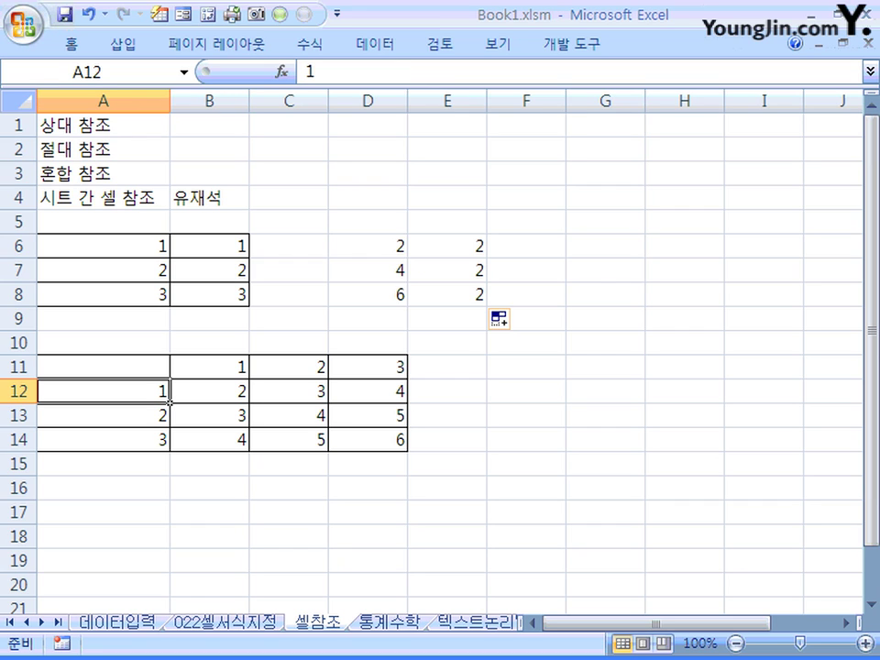
click(103, 416)
click(102, 439)
click(209, 391)
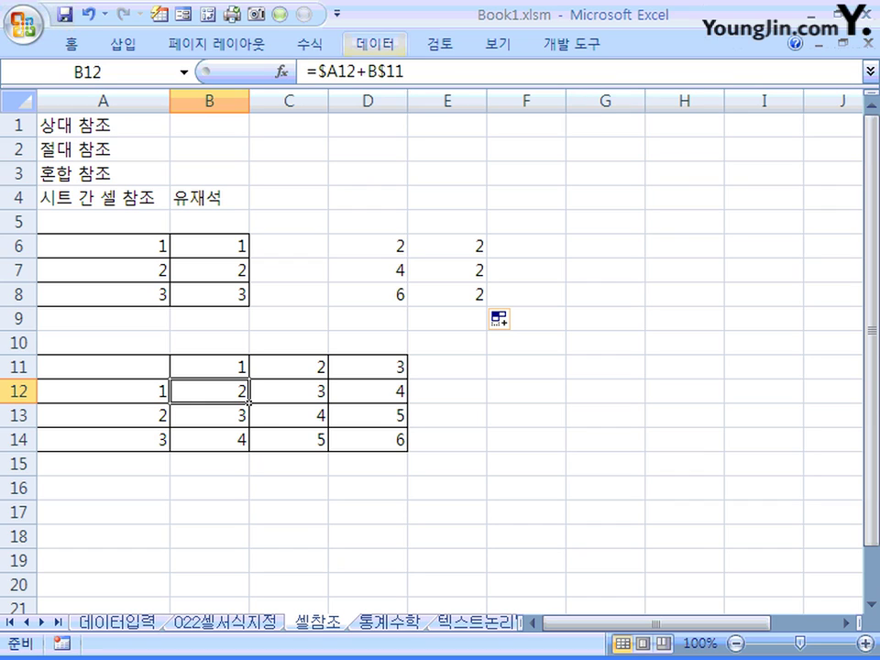
click(209, 366)
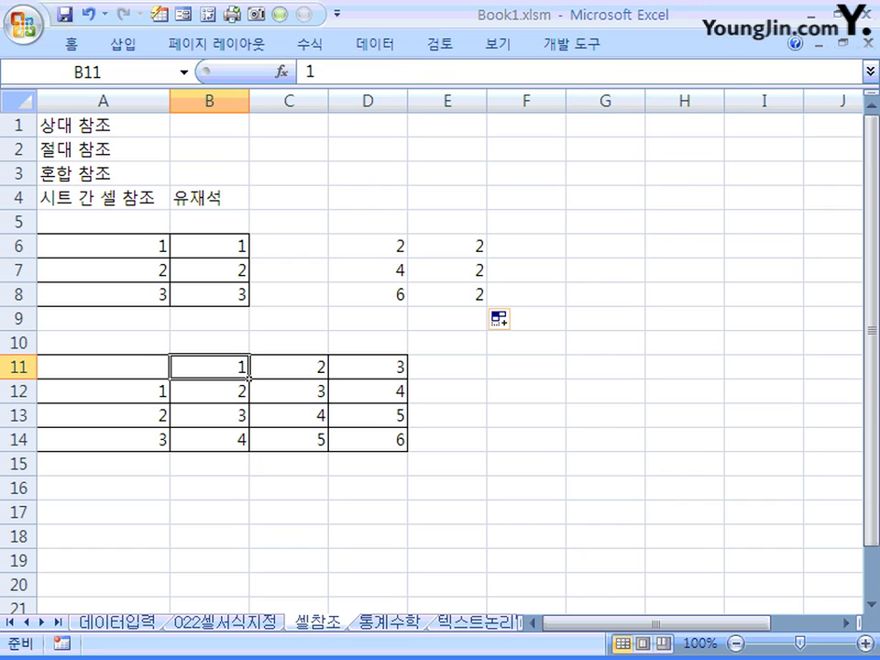
drag(243, 369, 385, 367)
Step: Compare the mixed-reference formulas across B12:D12 and down D12:D14, and check B13 against B12
click(246, 398)
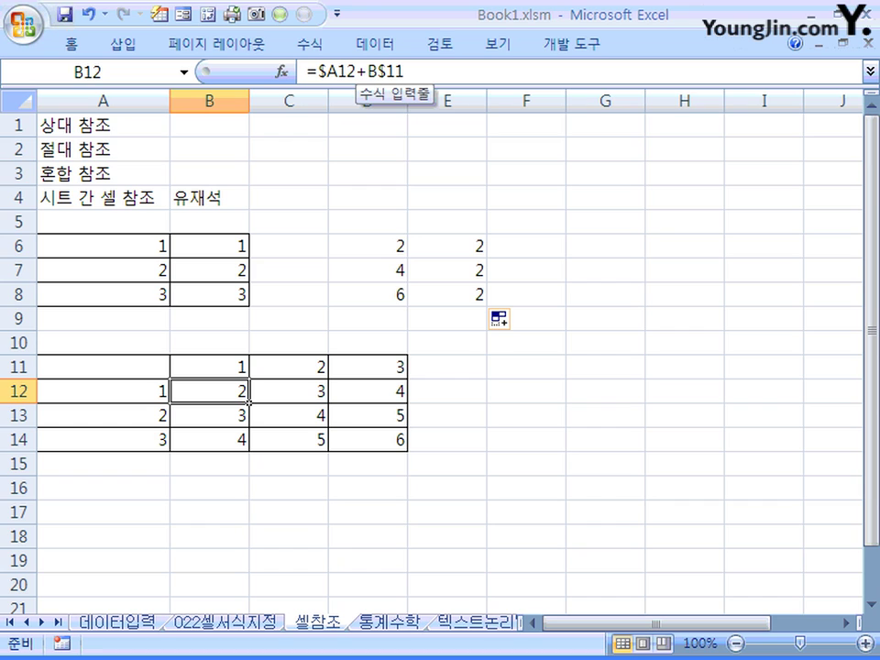
click(289, 392)
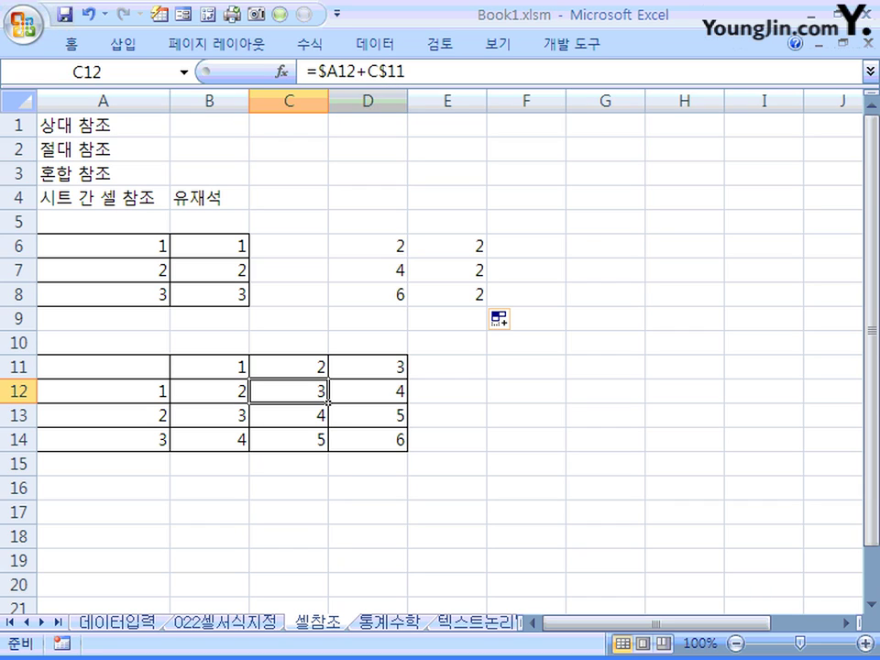
click(367, 391)
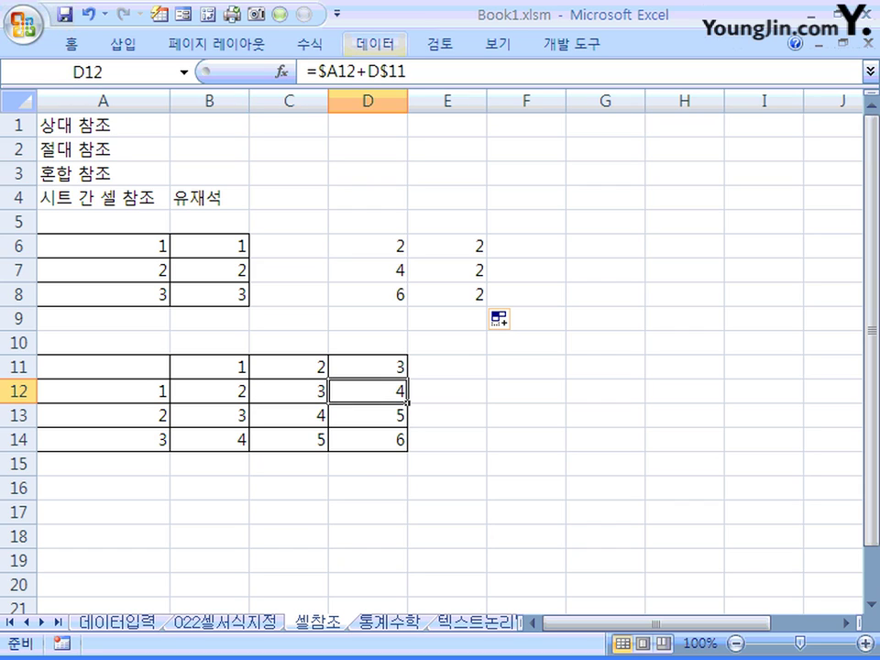
click(367, 415)
click(368, 439)
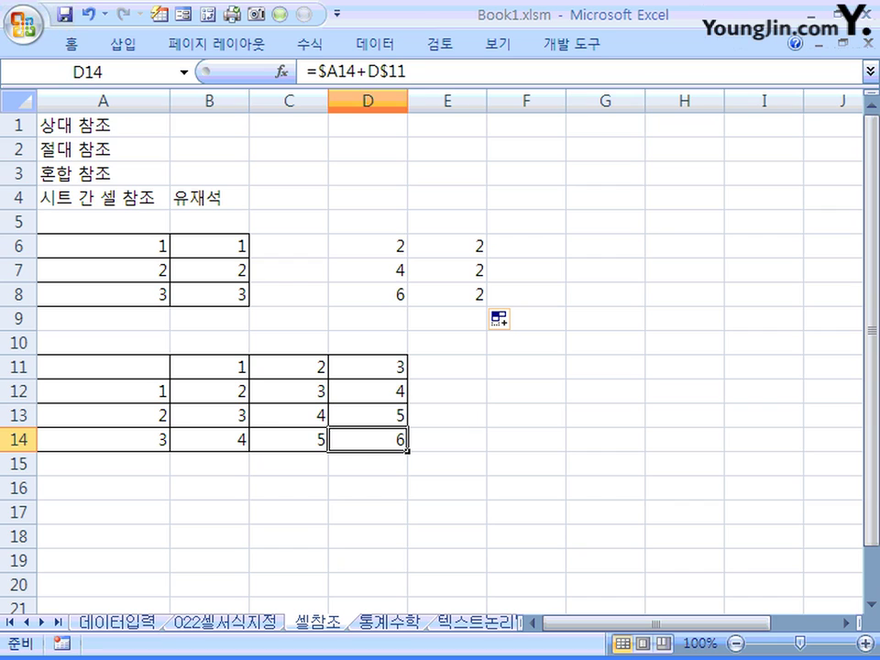
click(209, 415)
click(208, 390)
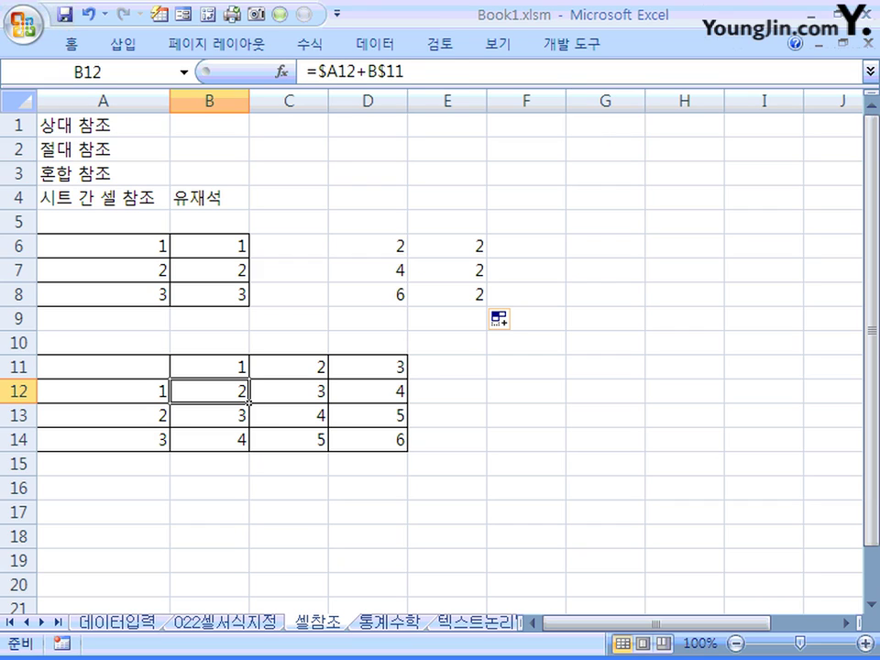
Step: Inspect the cross-sheet reference in B4, check its source cell A17 on the 022셀서식지정 sheet, and return to the 셀참조 sheet
click(209, 196)
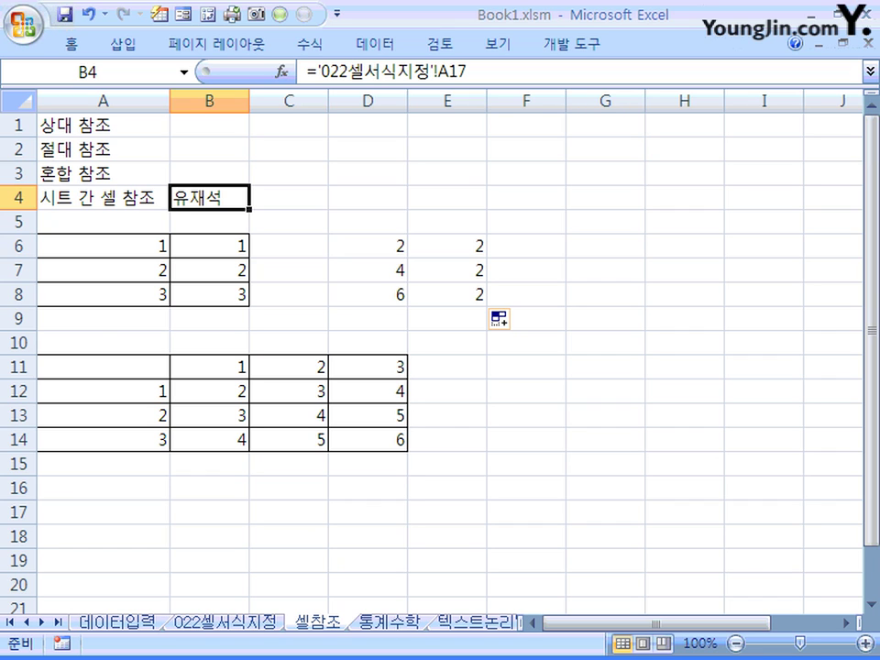
key(ctrl+Page_Up)
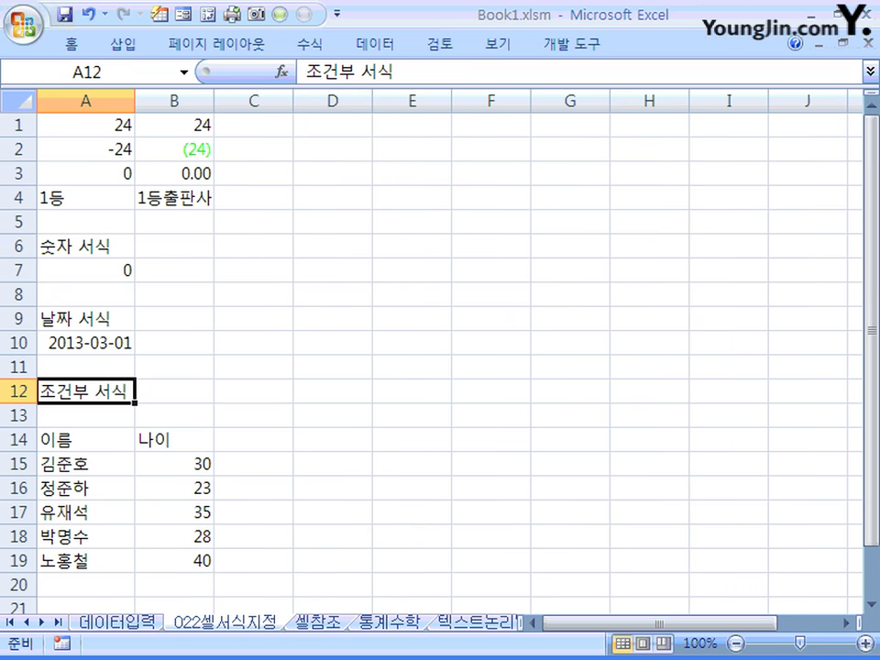
click(85, 512)
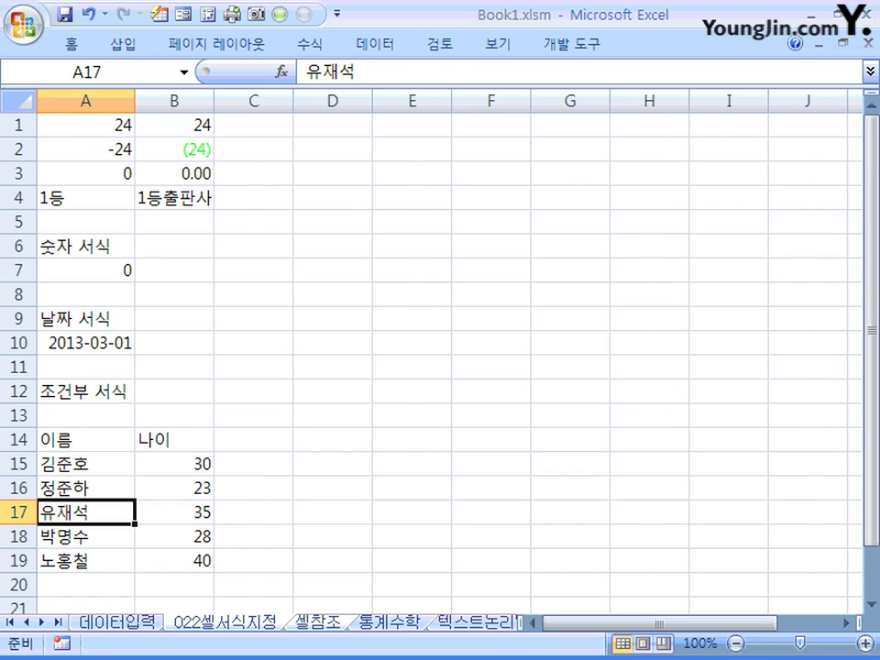
click(317, 622)
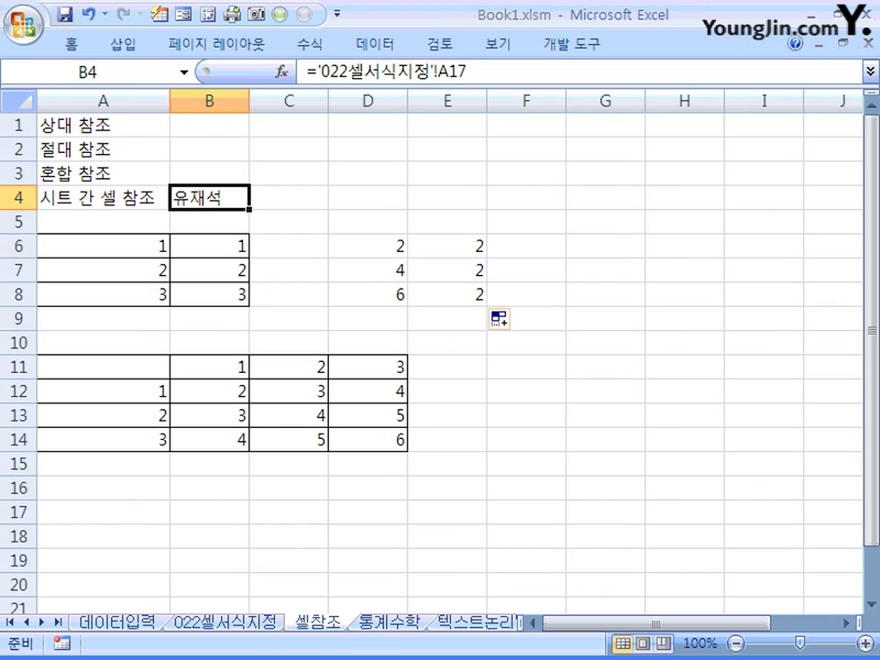